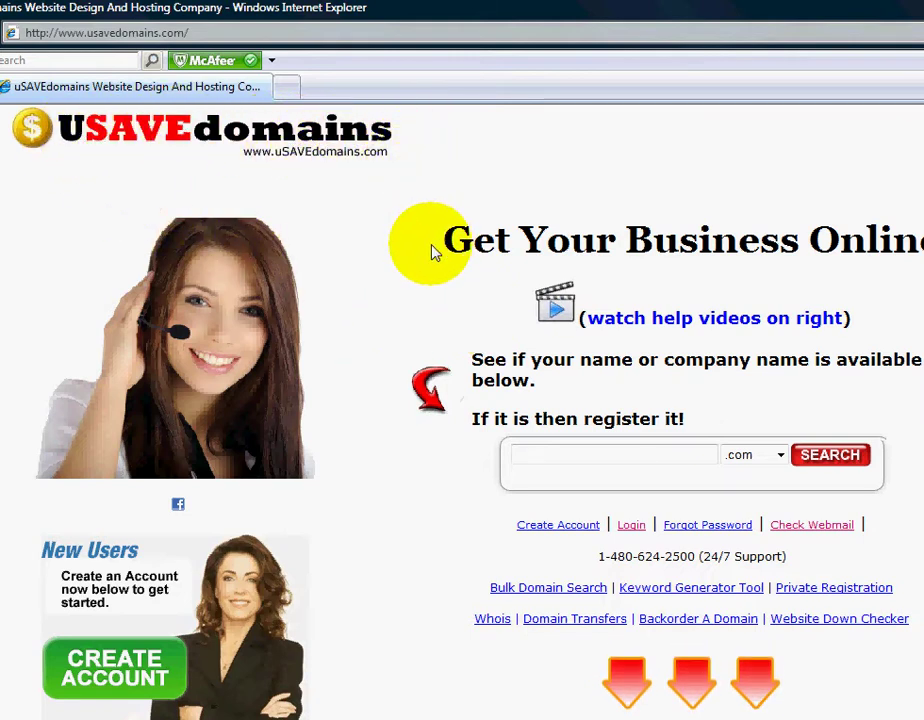
Expand MY PRODUCTS in the left panel and open the Hosting overview.
scroll(435, 252, "down", 3)
scroll(435, 252, "down", 5)
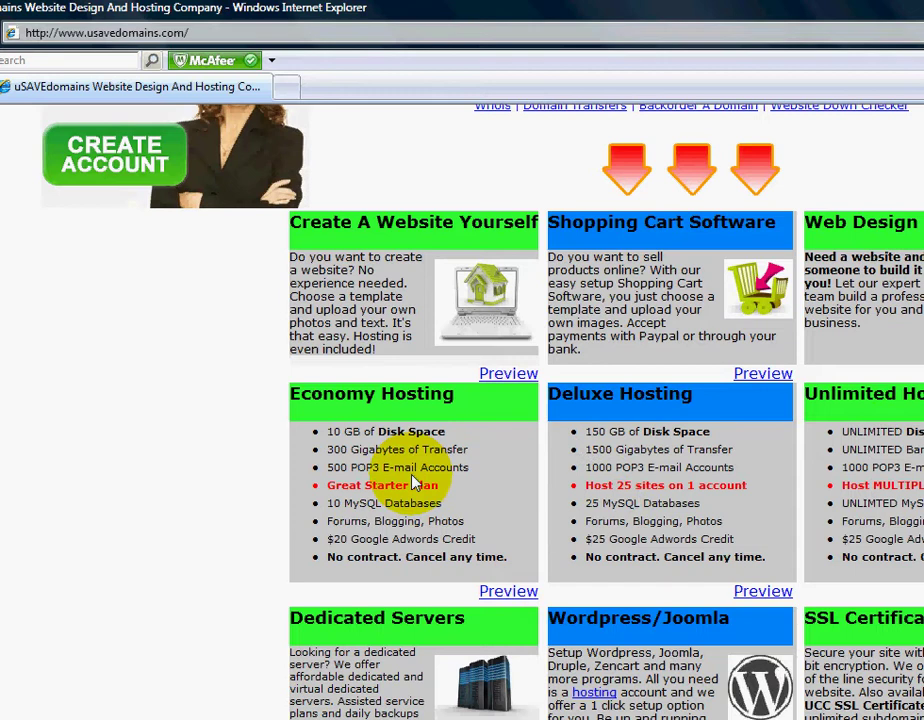
scroll(422, 480, "up", 2)
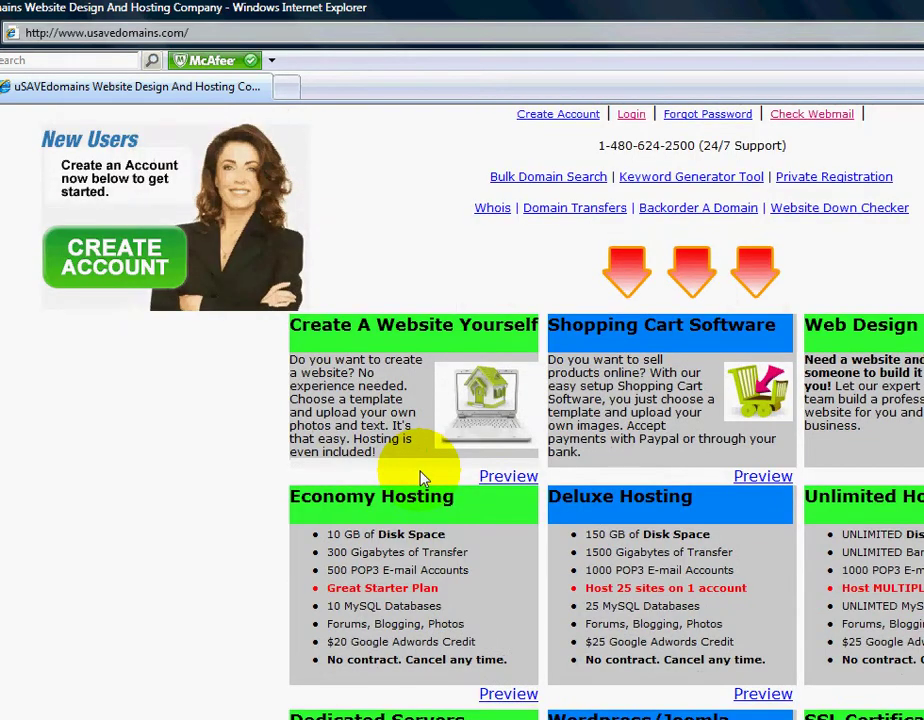
scroll(422, 480, "up", 5)
scroll(422, 480, "up", 2)
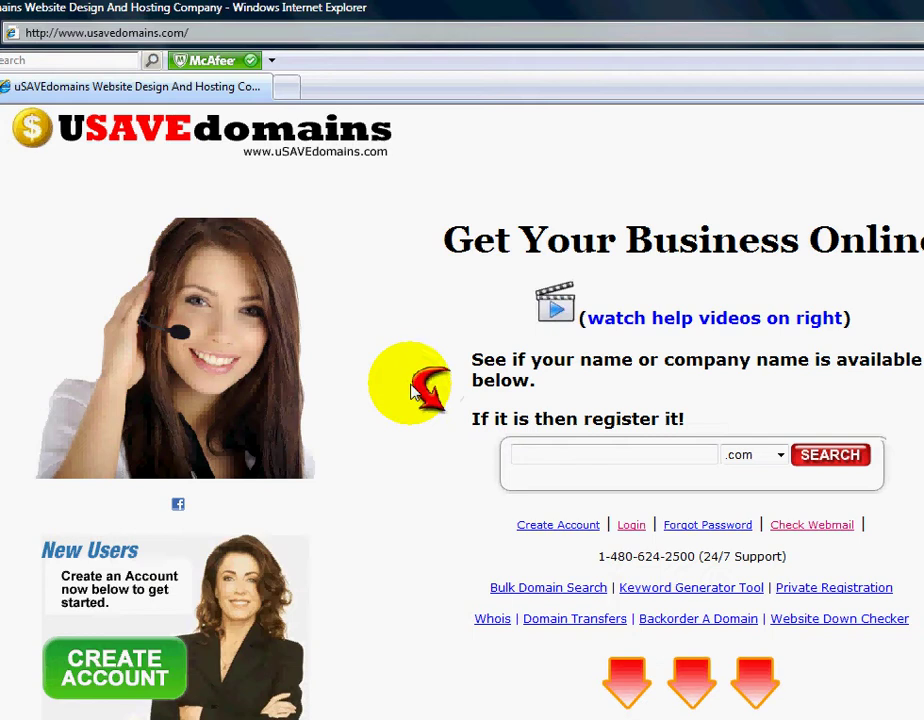
scroll(413, 390, "down", 5)
scroll(410, 389, "down", 1)
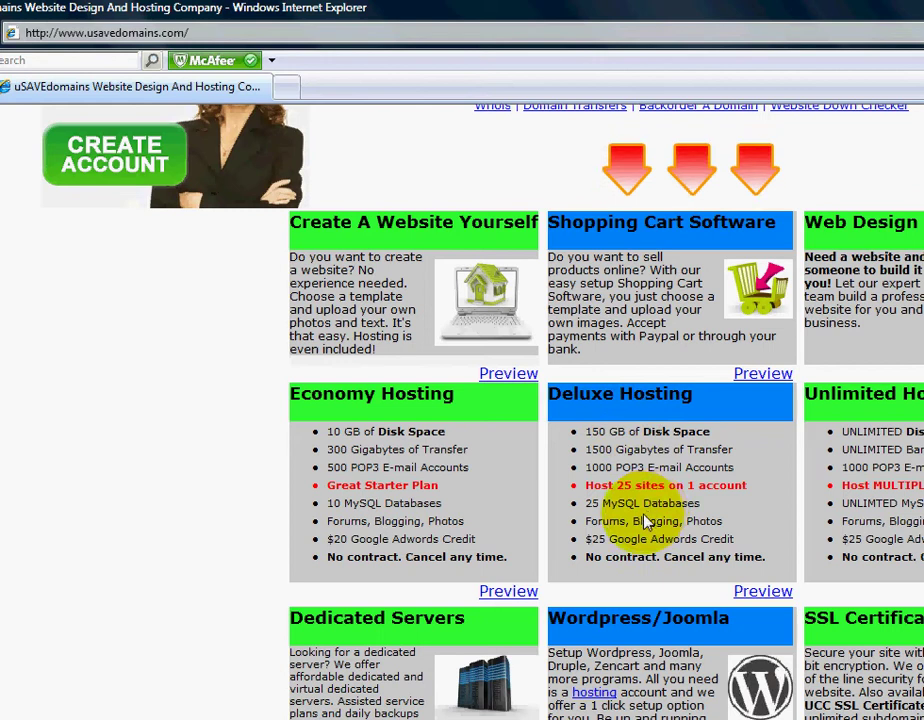
scroll(657, 515, "up", 5)
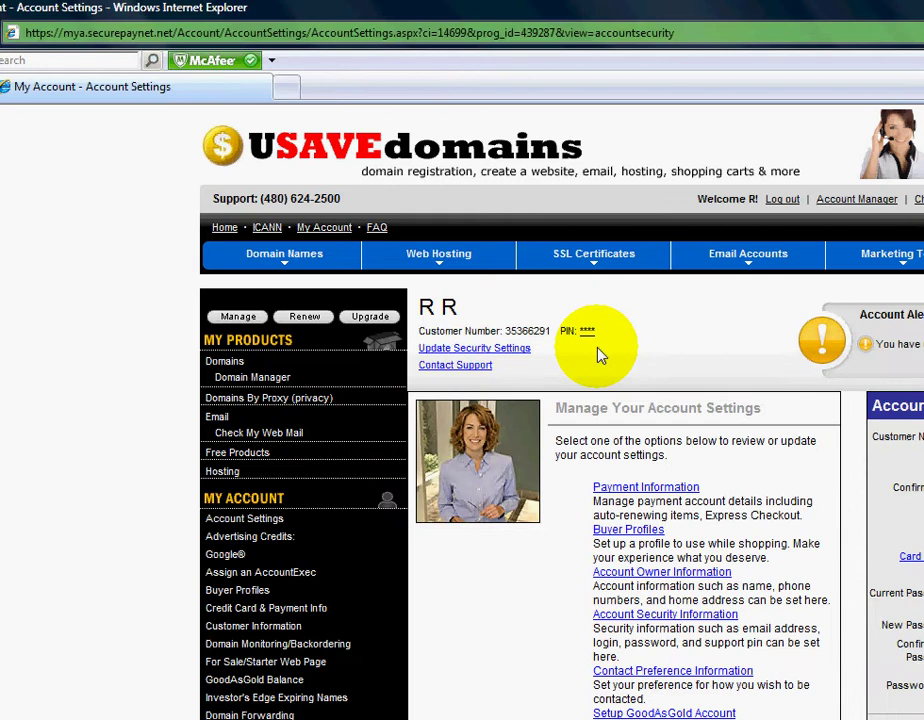
left_click(233, 352)
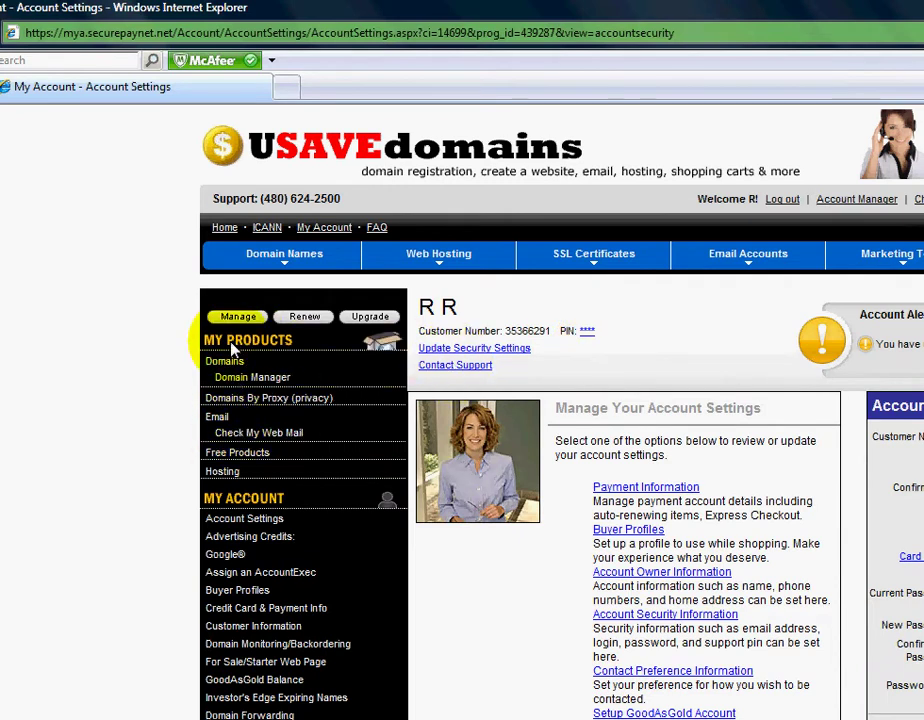
left_click(233, 345)
left_click(233, 345)
left_click(228, 344)
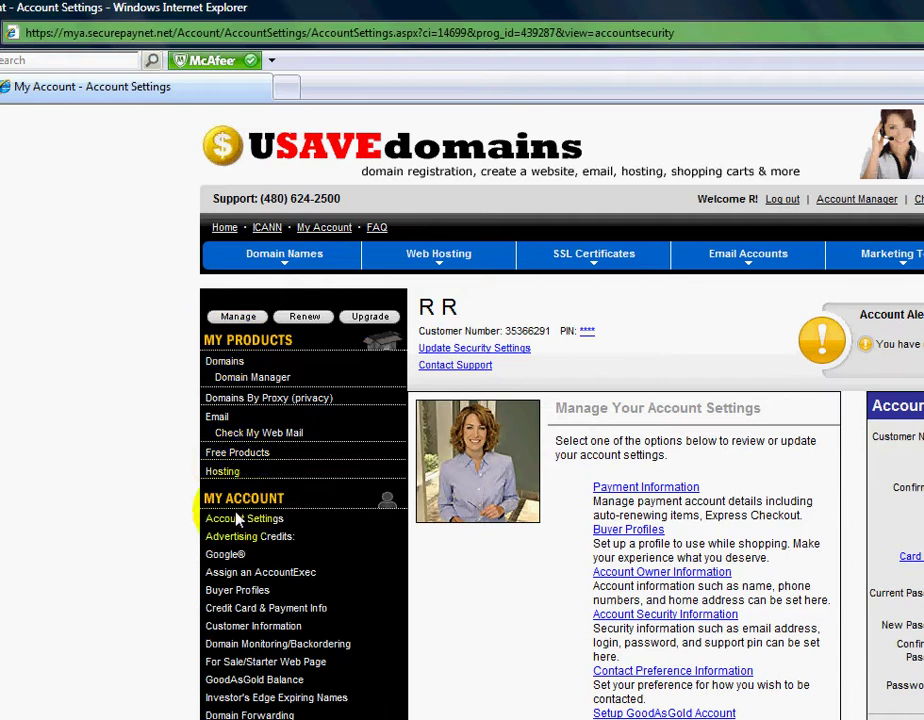
left_click(222, 484)
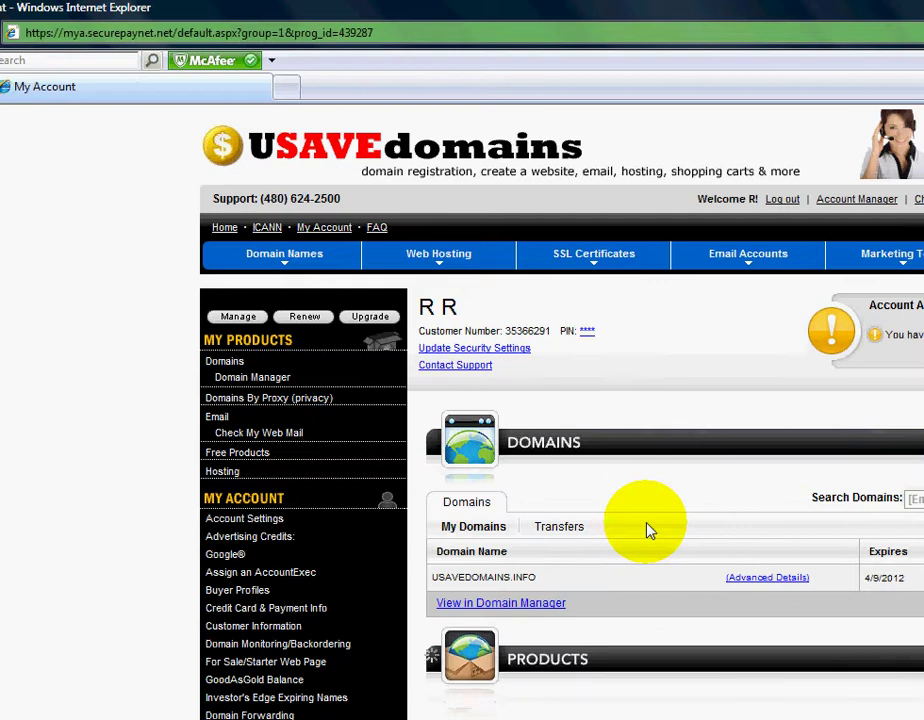
Launch the Control Center for the USAVEDOMAINS.INFO web hosting account.
scroll(648, 530, "down", 5)
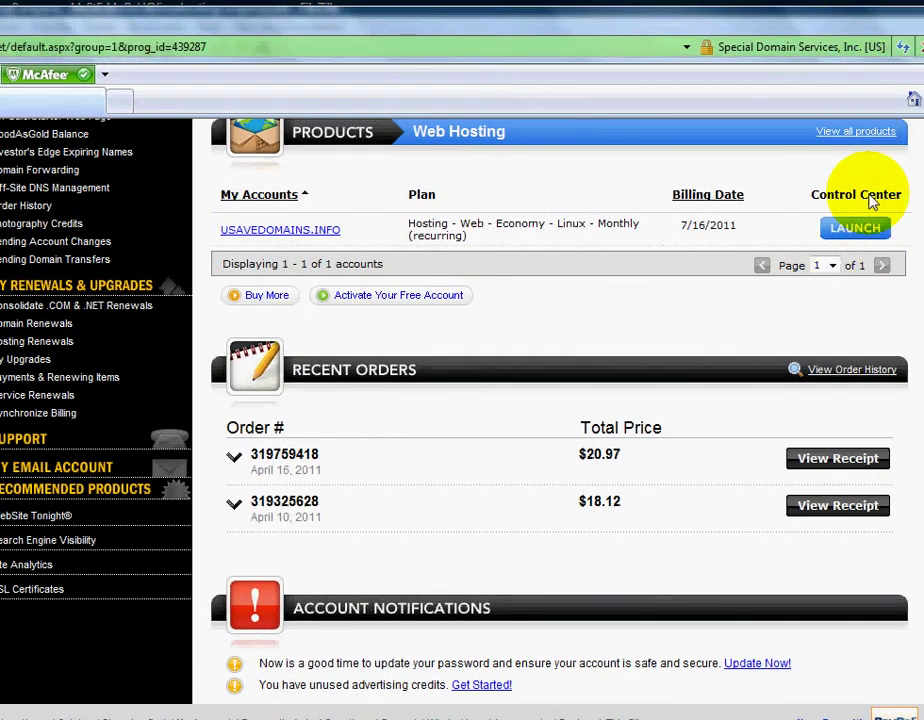
left_click(868, 230)
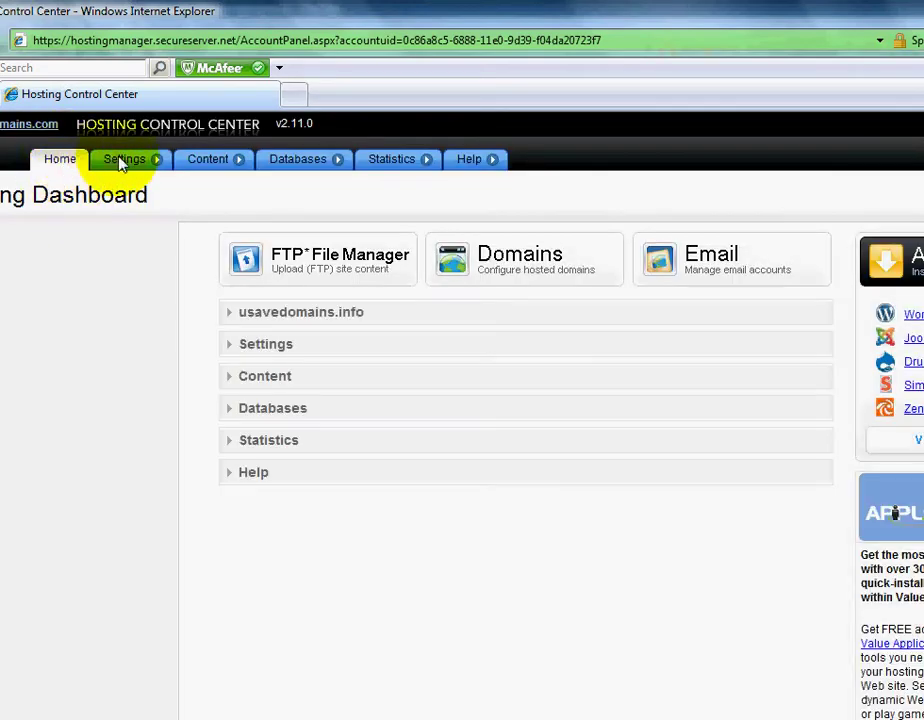
Open Zen Cart from the Applications panel of the Hosting Dashboard.
mouse_move(471, 166)
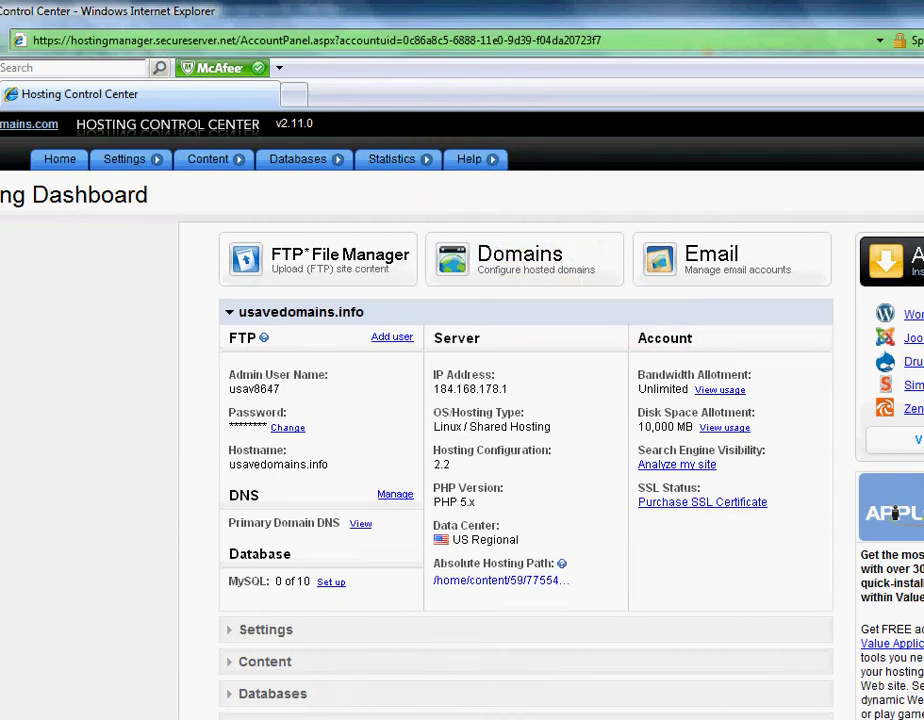
scroll(525, 450, "down", 2)
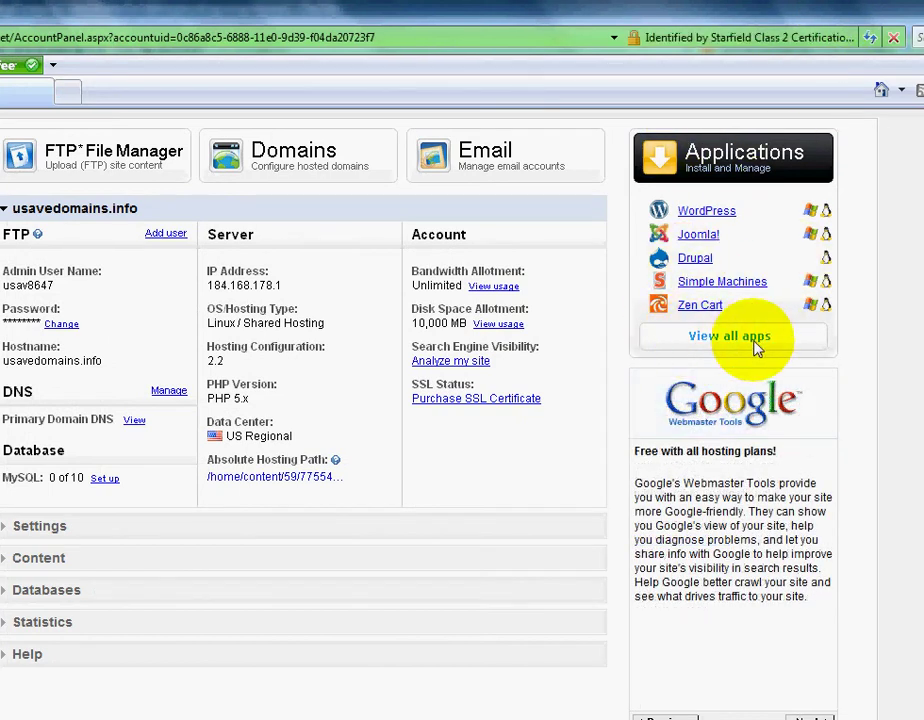
left_click(710, 308)
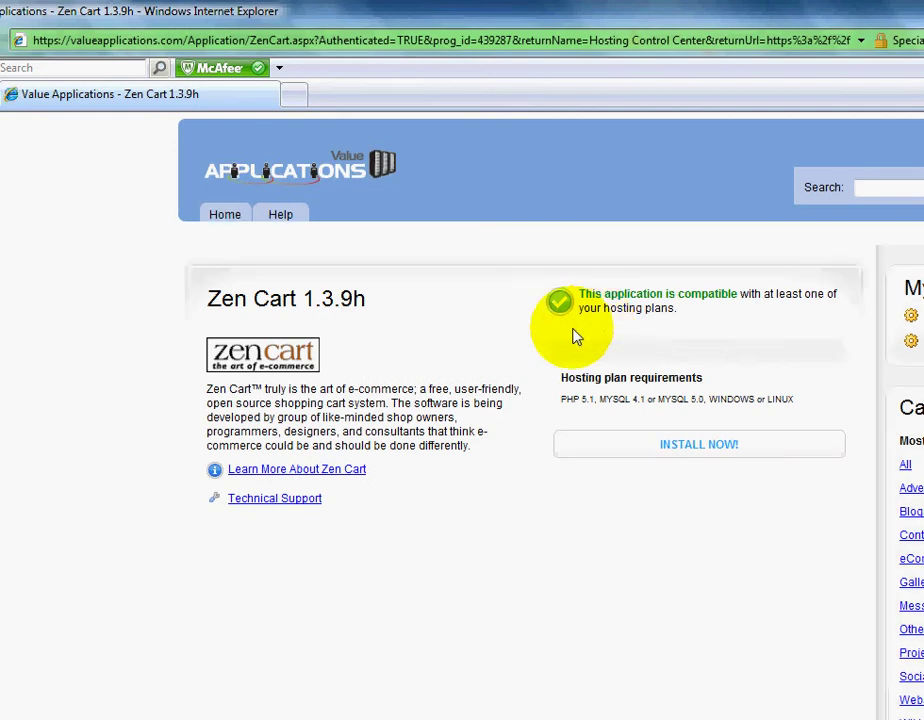
Begin the Zen Cart 1.3.9h install on usavedomains.info and advance to Set Up App.
left_click(703, 452)
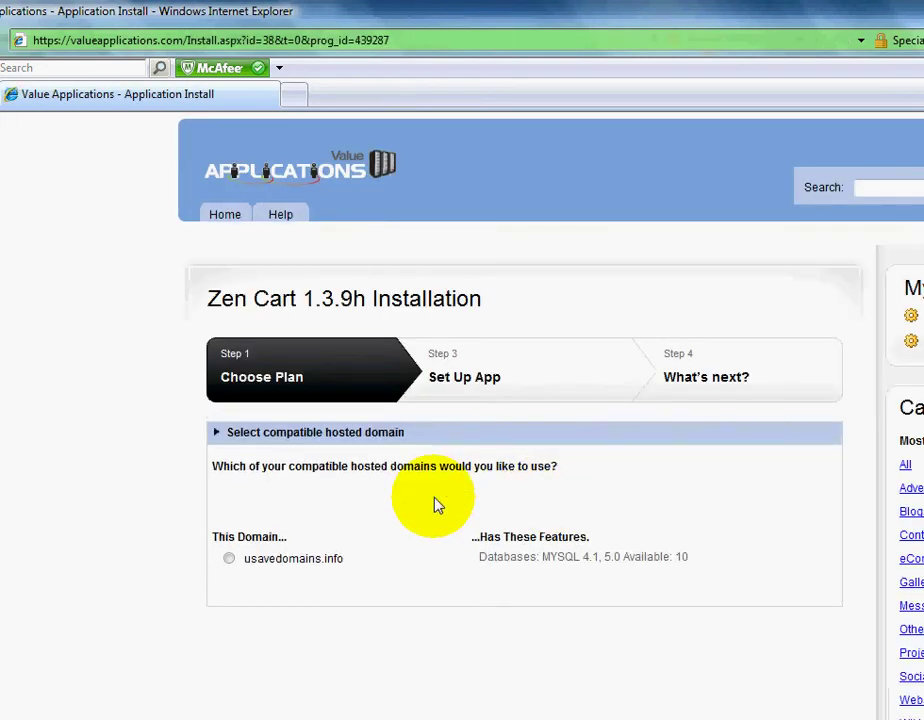
left_click(229, 559)
scroll(435, 532, "down", 2)
scroll(435, 532, "down", 3)
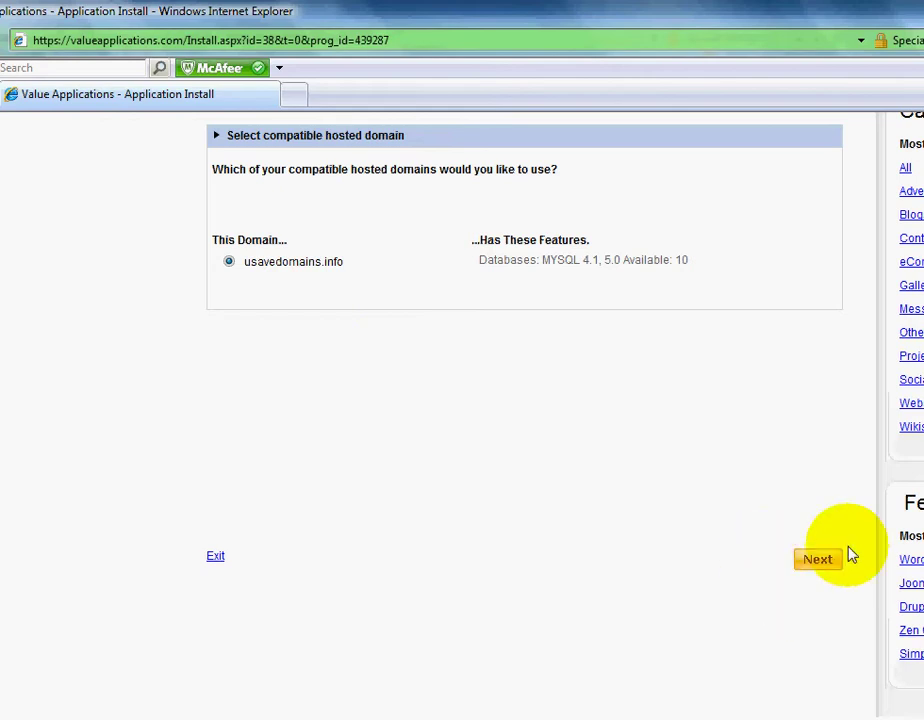
left_click(830, 566)
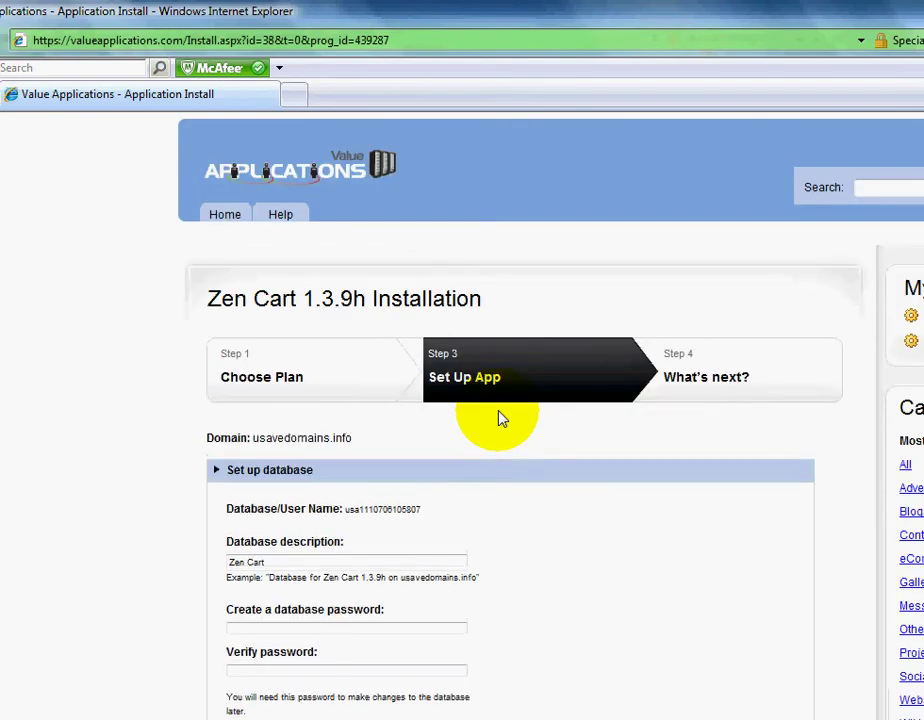
Set the database description to 'Zen Cart for mydomain' and enter and verify a database password.
left_click(281, 565)
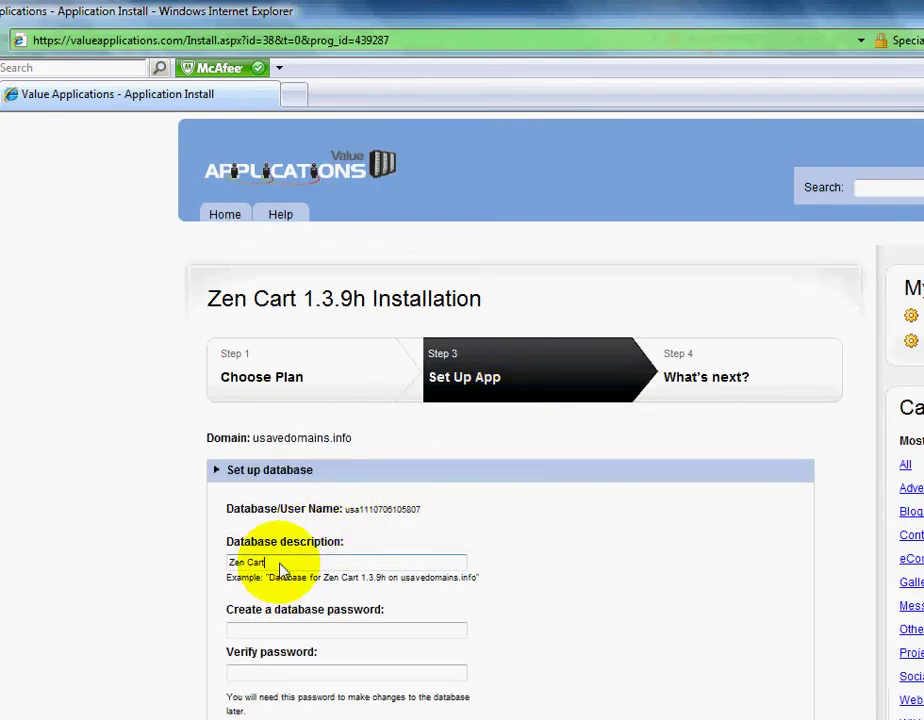
type("for mydomain")
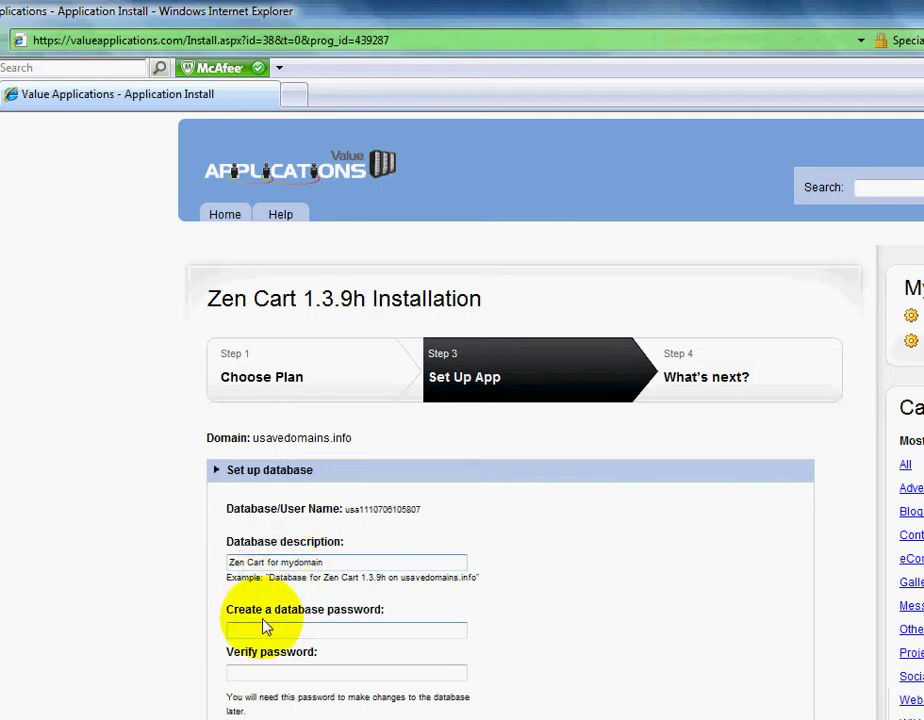
left_click(247, 634)
type("•")
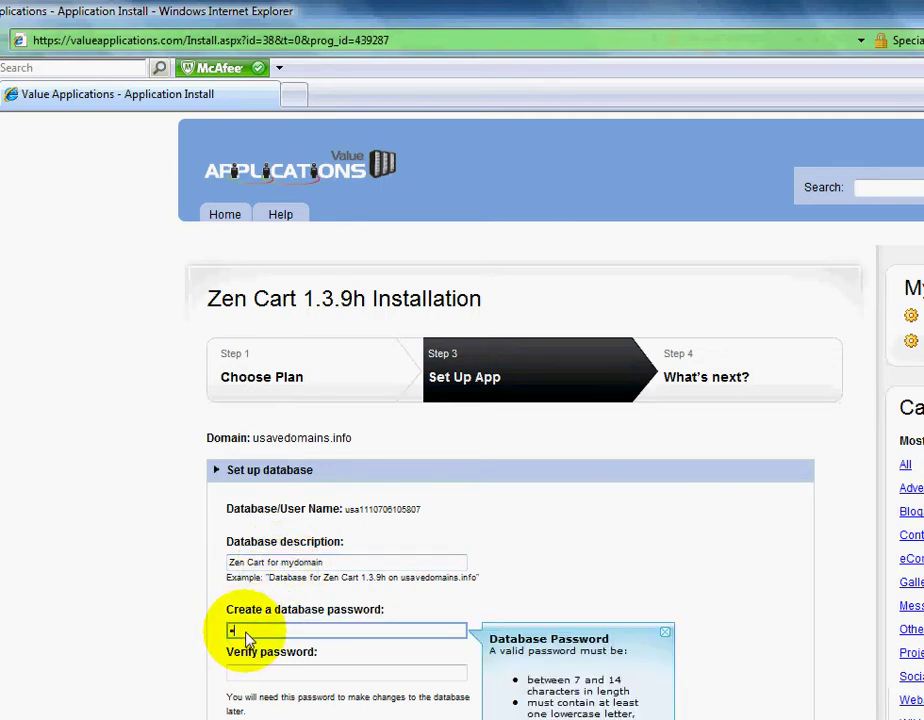
type("•••••••••")
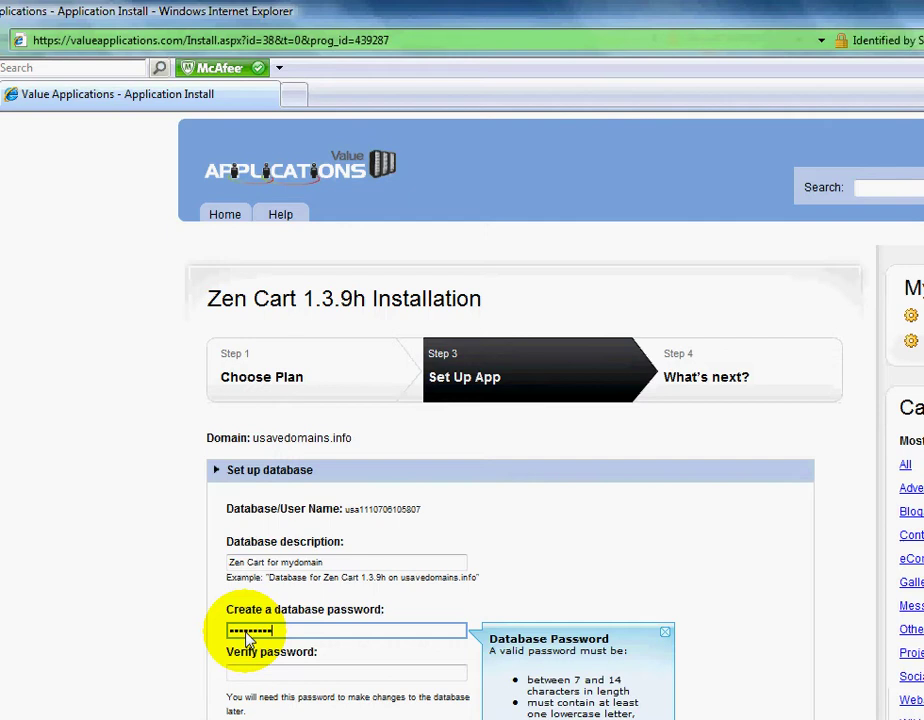
key("Tab")
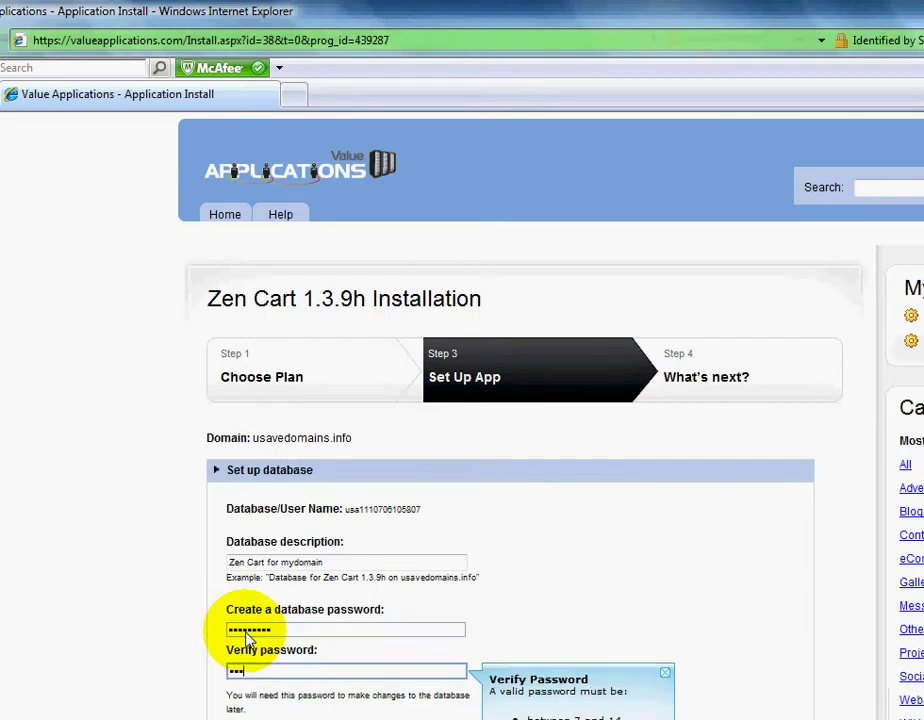
type("•••••••••")
left_click(588, 549)
scroll(588, 549, "down", 2)
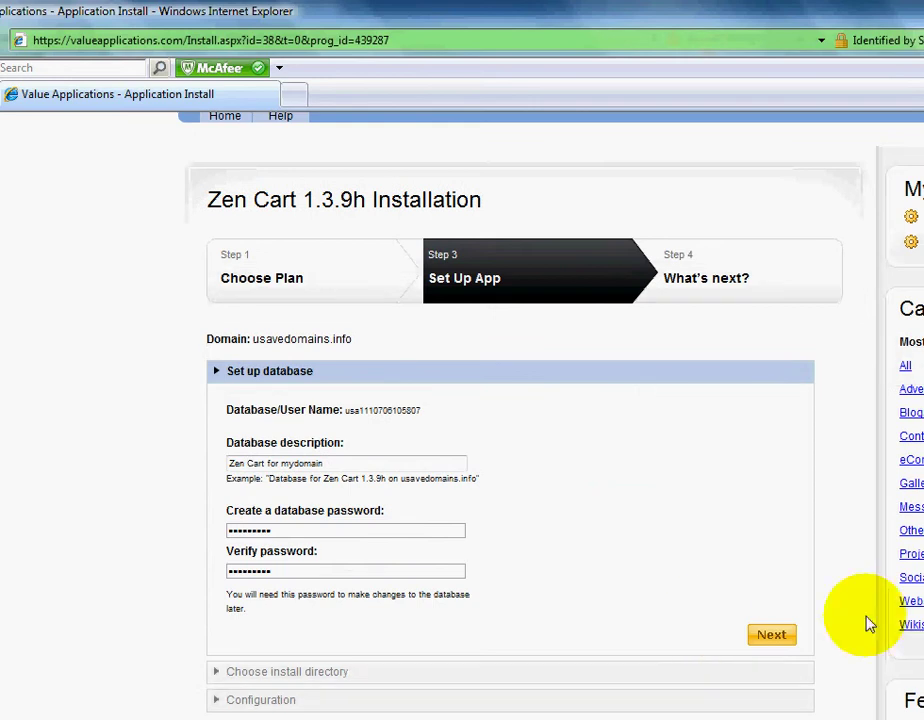
Clear the 'zencart' install folder so Zen Cart installs in the root, FTP path '/'.
left_click(772, 637)
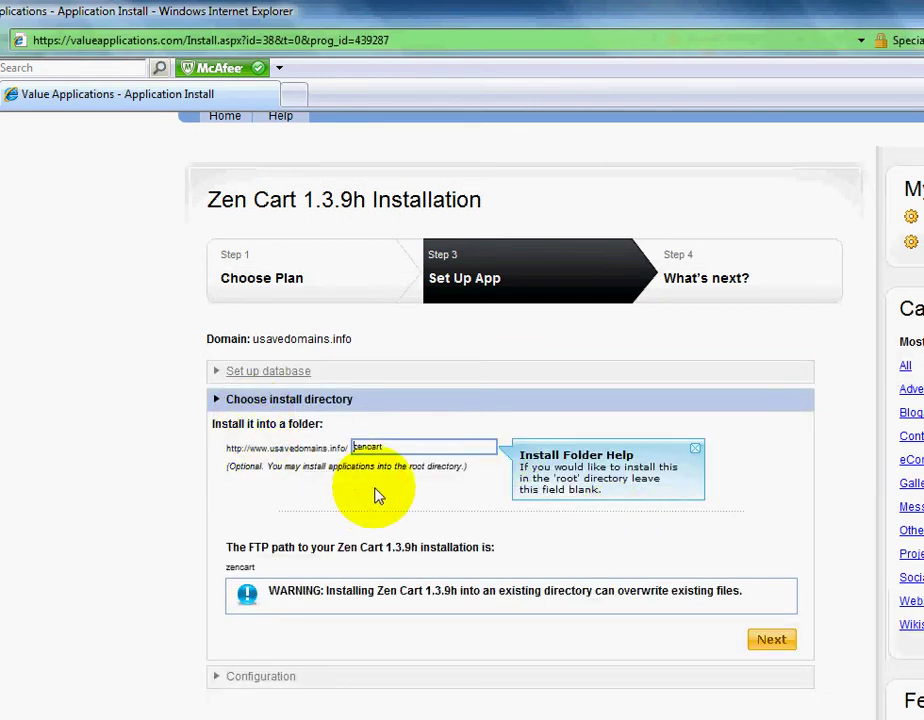
double_click(378, 454)
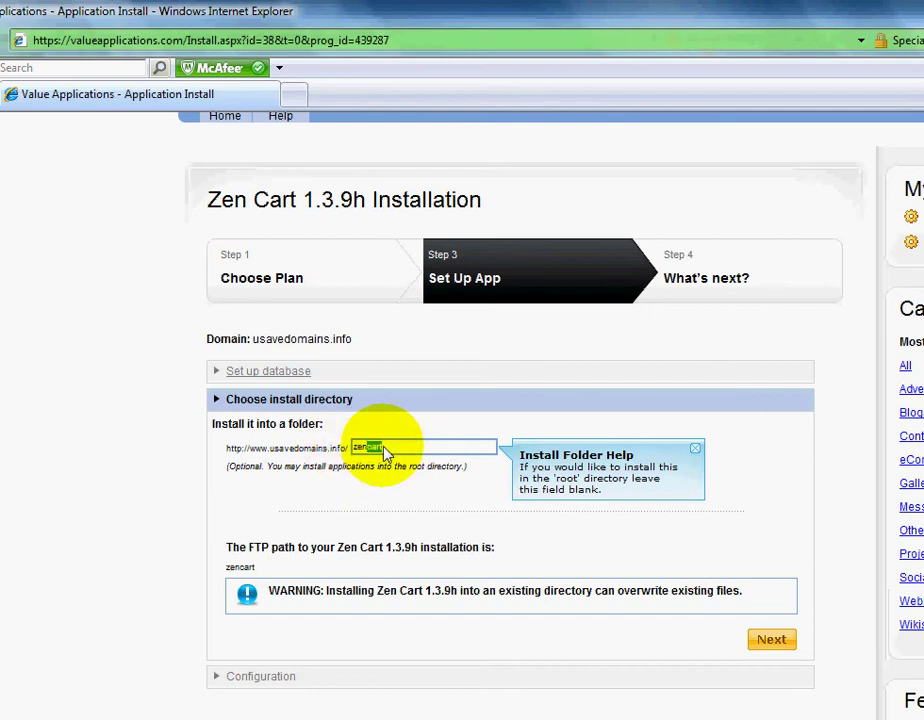
left_click(361, 456)
double_click(354, 458)
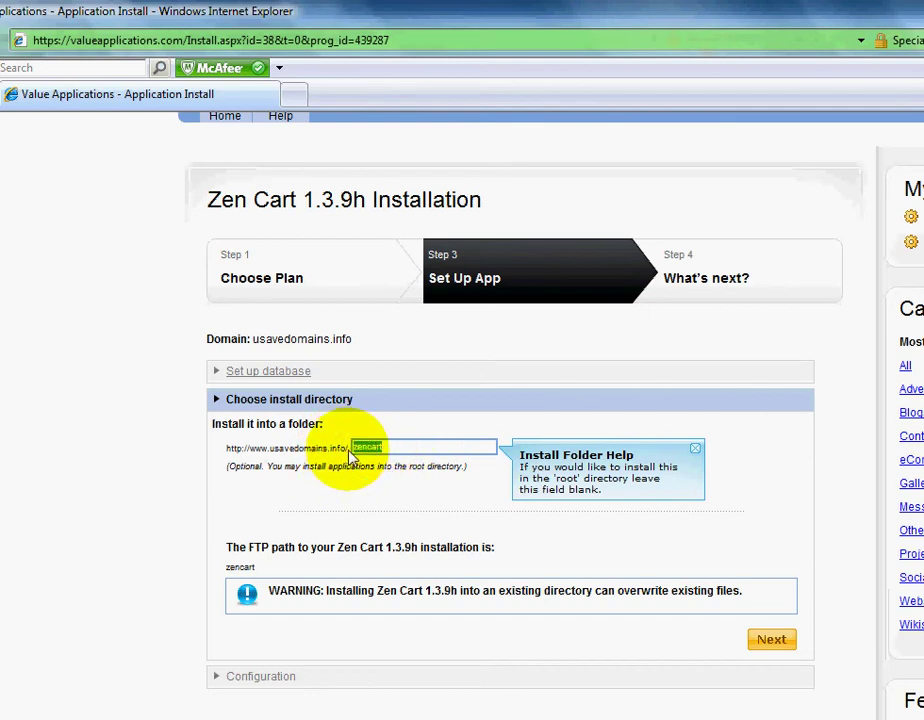
left_click(396, 455)
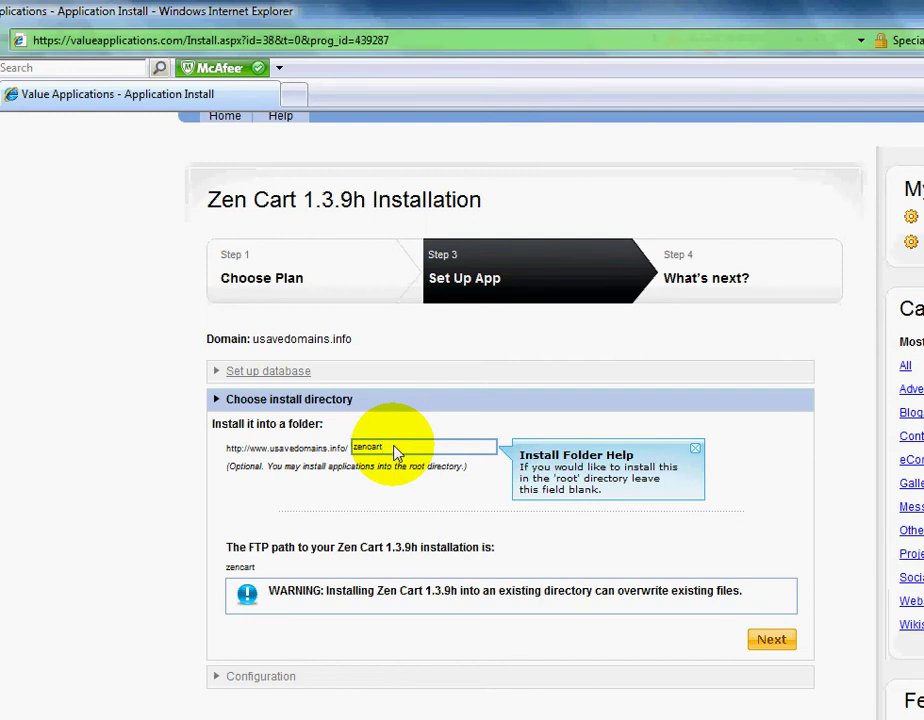
left_click_drag(396, 453, 318, 450)
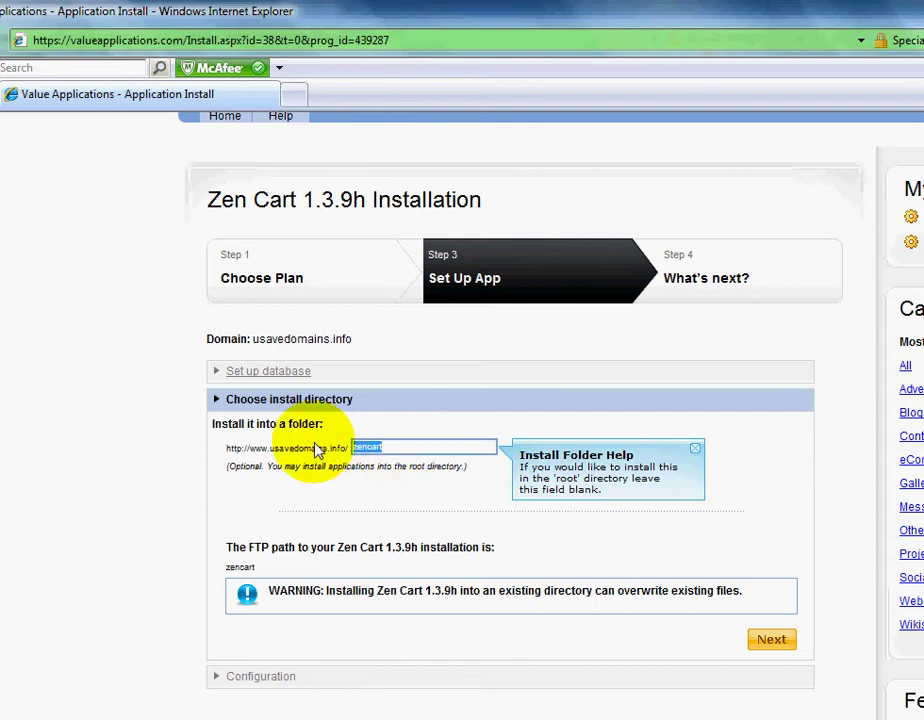
key("Delete")
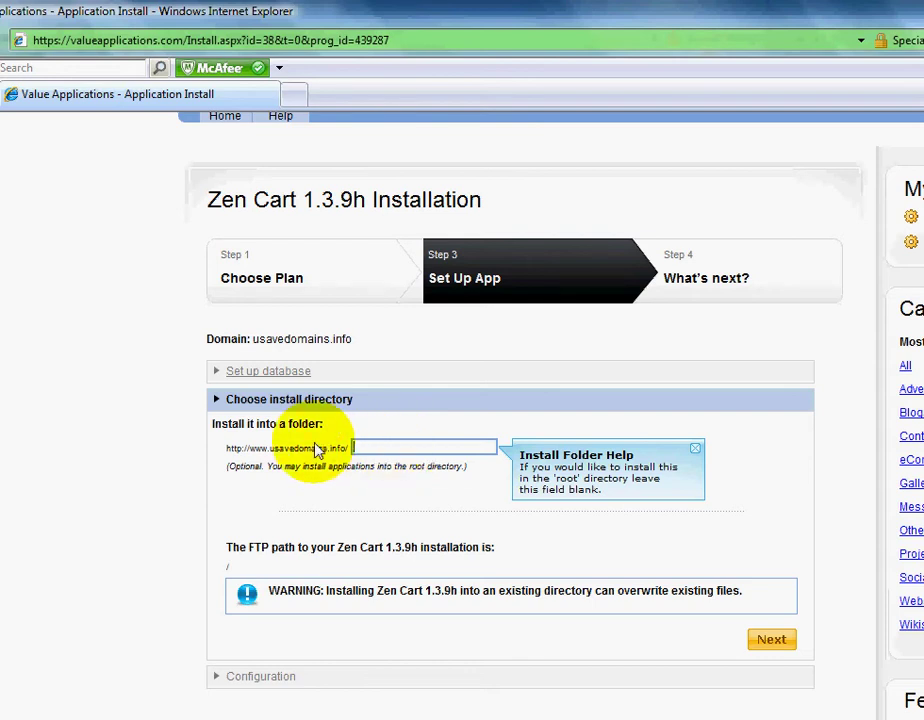
left_click(772, 642)
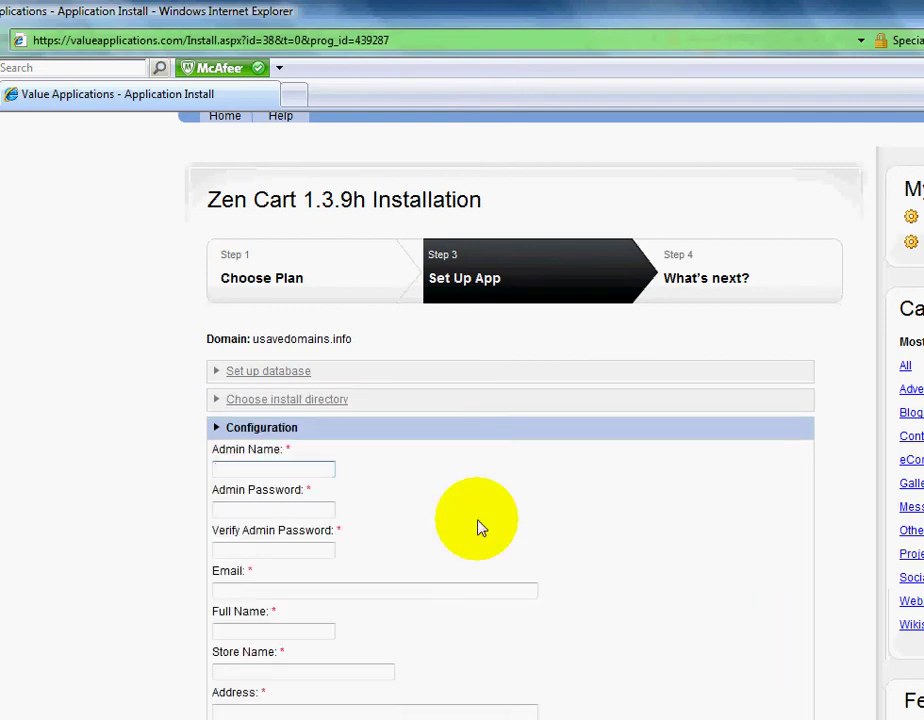
scroll(181, 462, "down", 1)
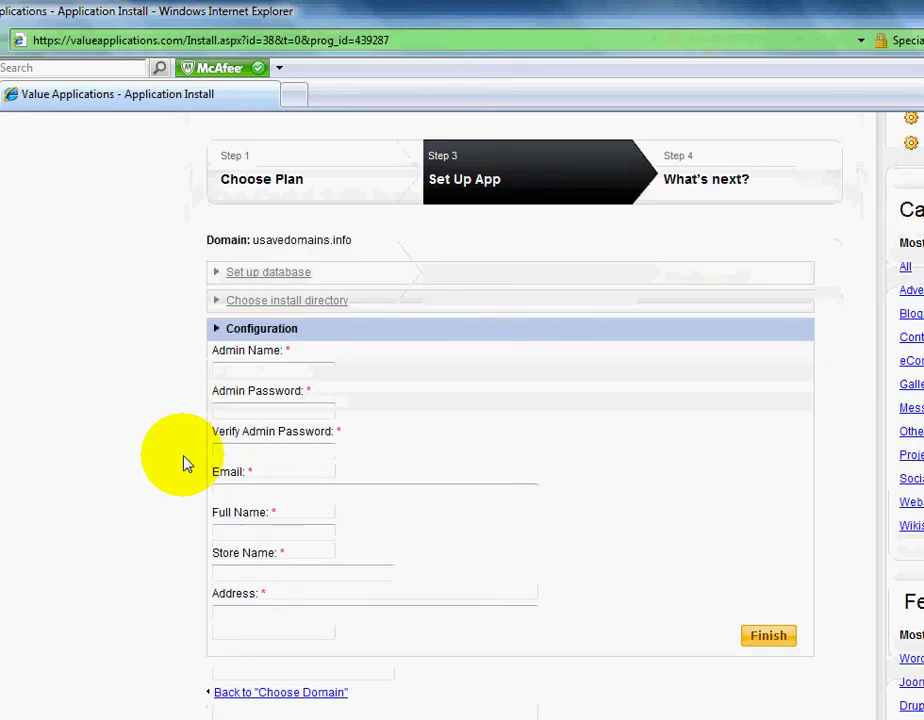
left_click(256, 372)
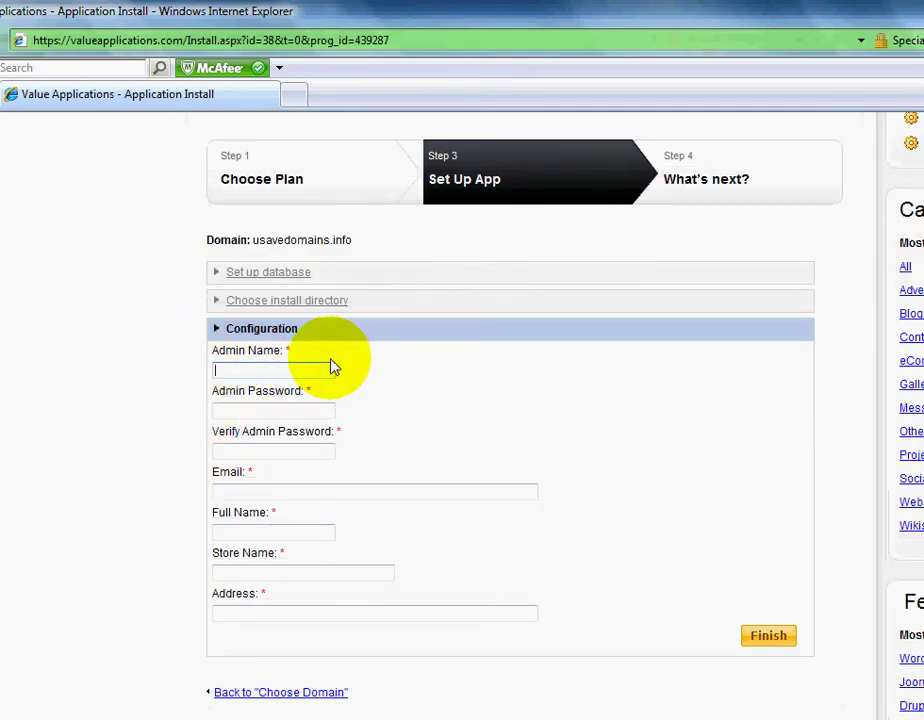
left_click(264, 411)
left_click(266, 451)
left_click(265, 492)
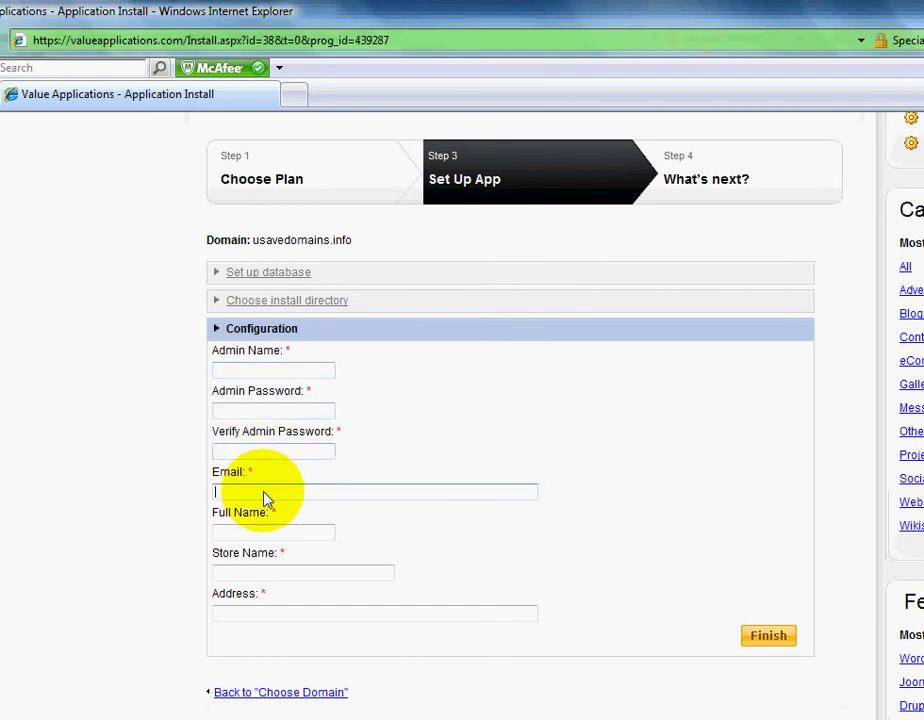
left_click(255, 618)
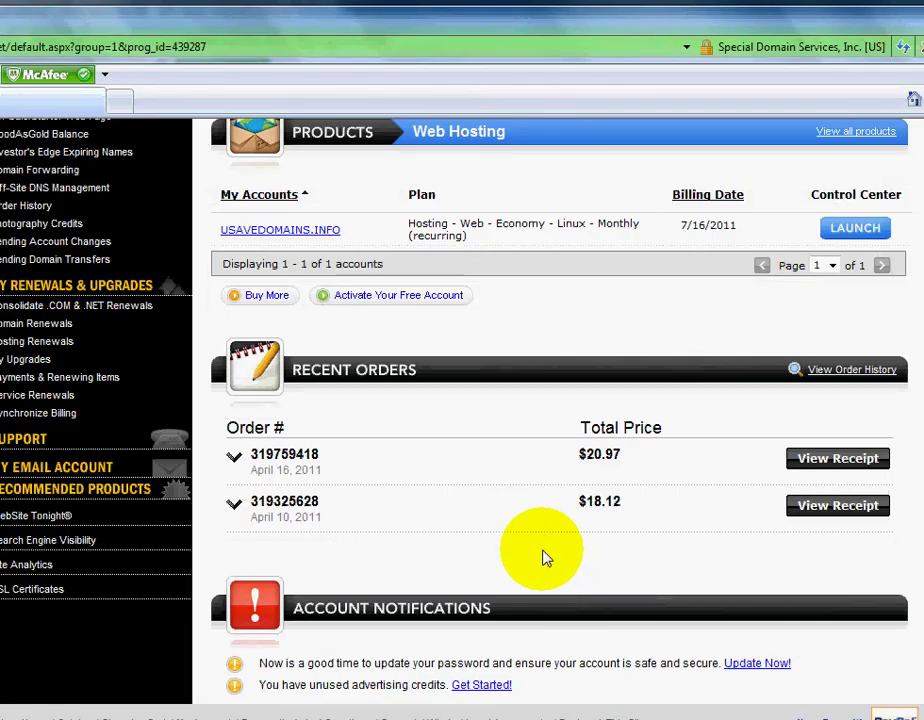
Go back to the top of the My Account overview showing USAVEDOMAINS.INFO under Domains.
scroll(547, 557, "up", 5)
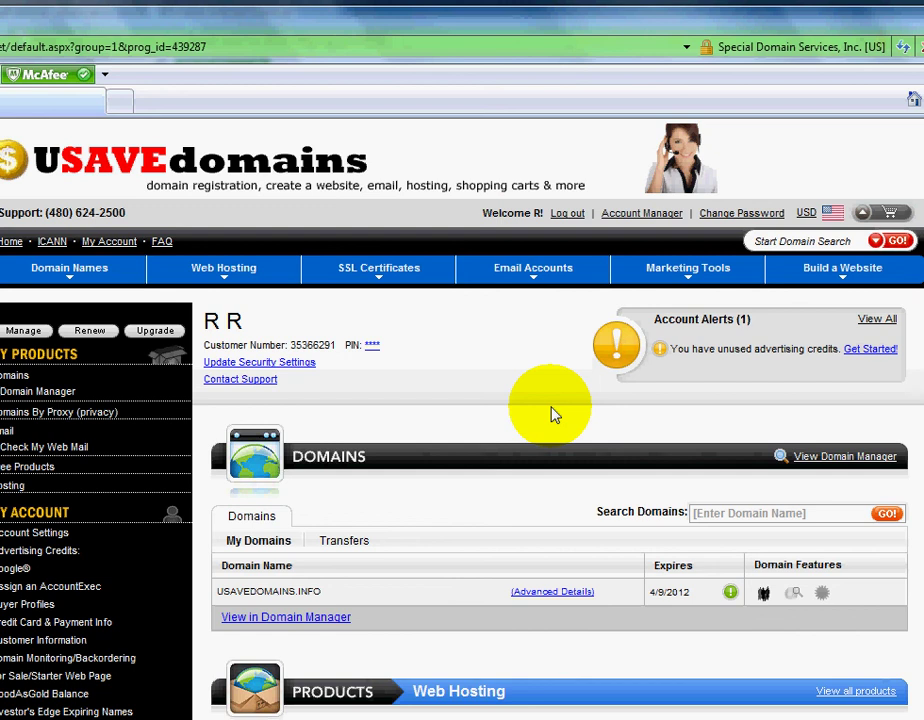
key("F10")
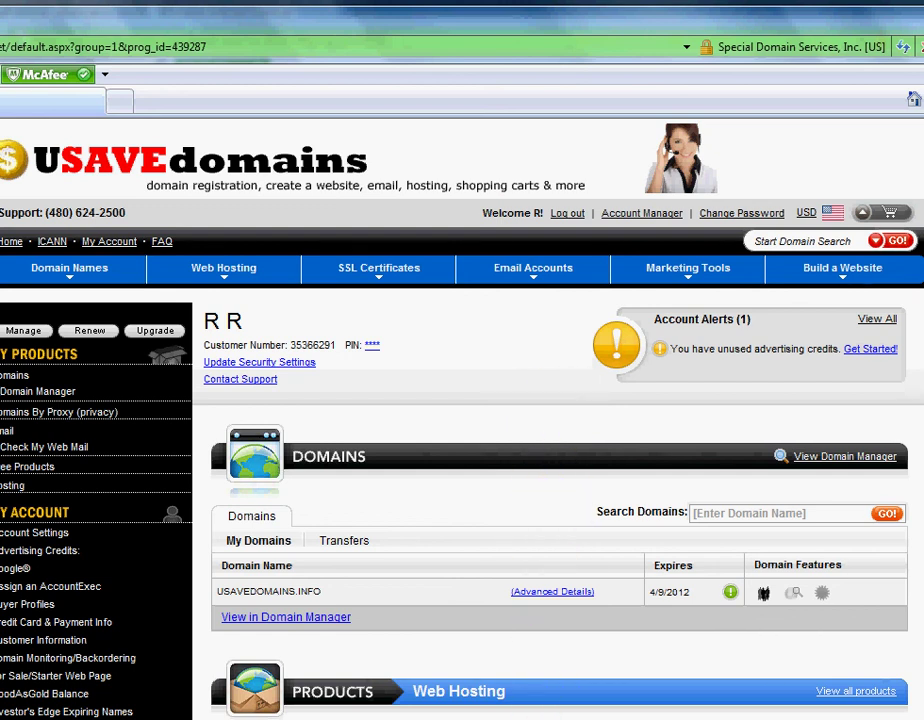